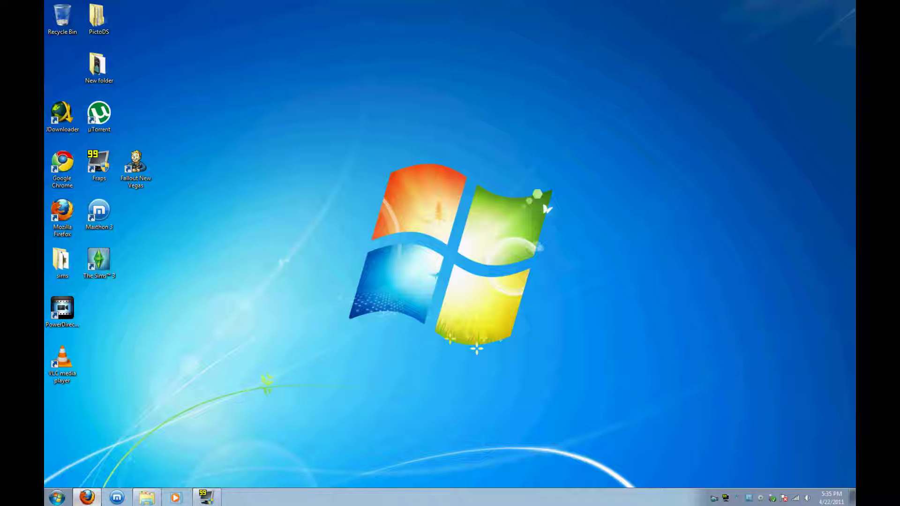
Launch Firefox and show the Add-ons Manager results for 'video download helper'
click(87, 499)
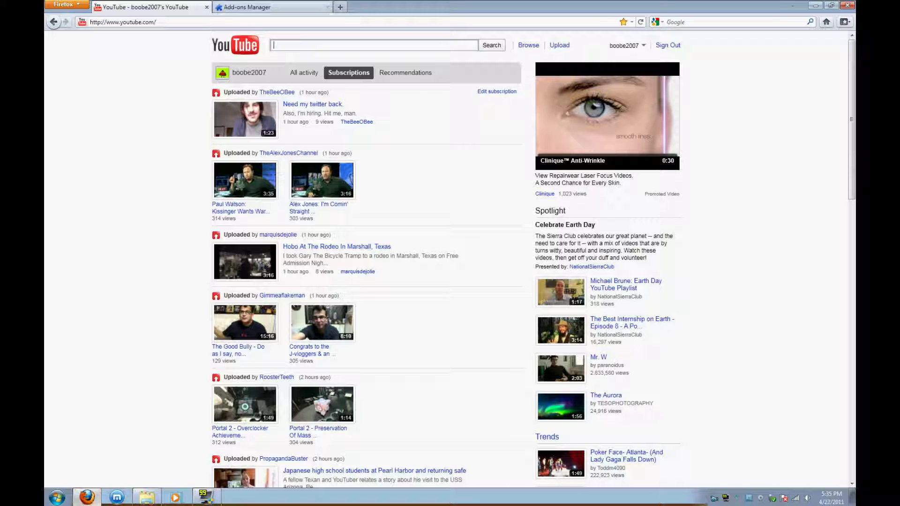
click(267, 8)
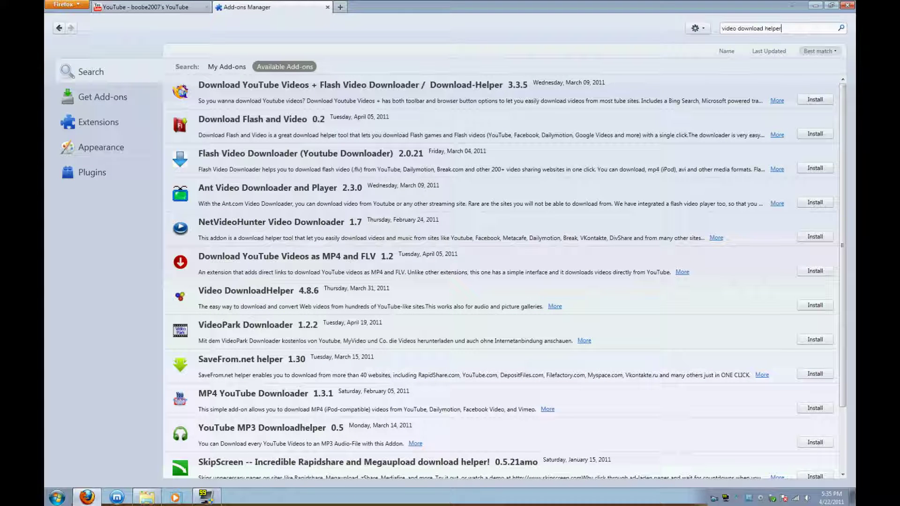
click(67, 6)
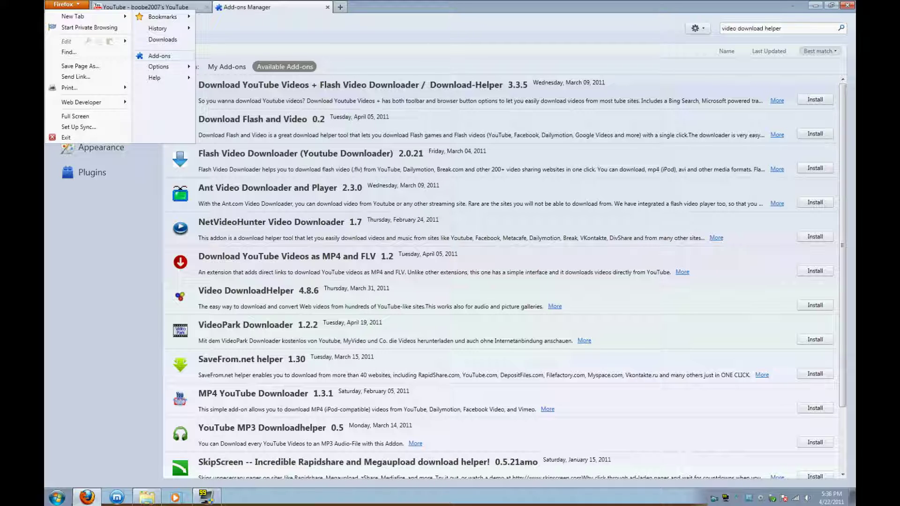
key(Escape)
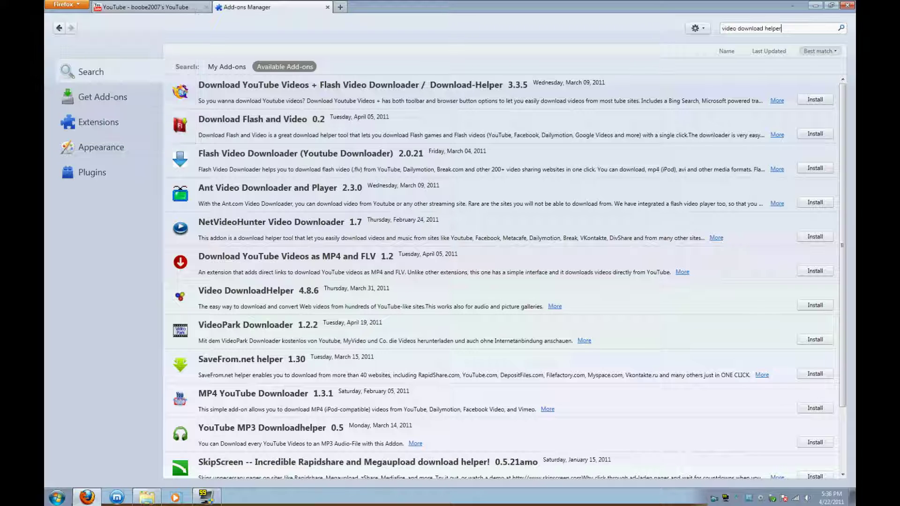
drag(782, 28, 721, 28)
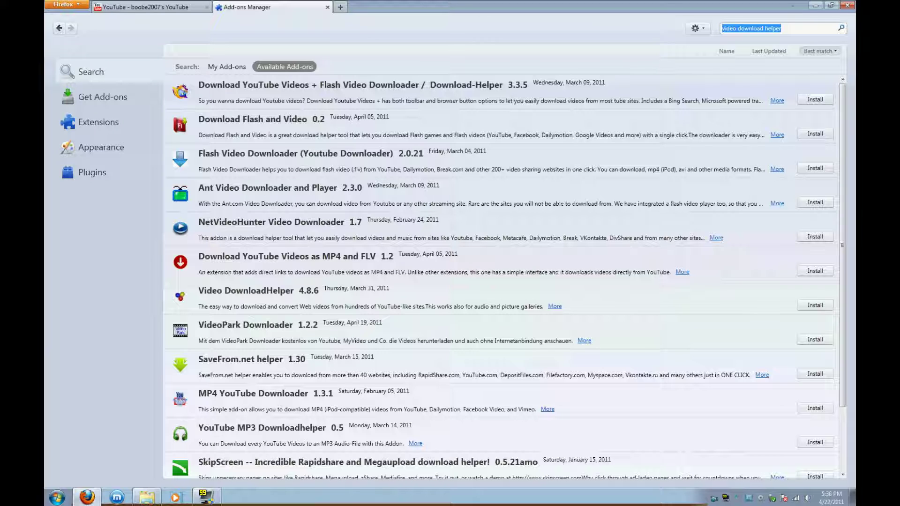
Install the Video DownloadHelper add-on and restart Firefox to complete installation
click(815, 306)
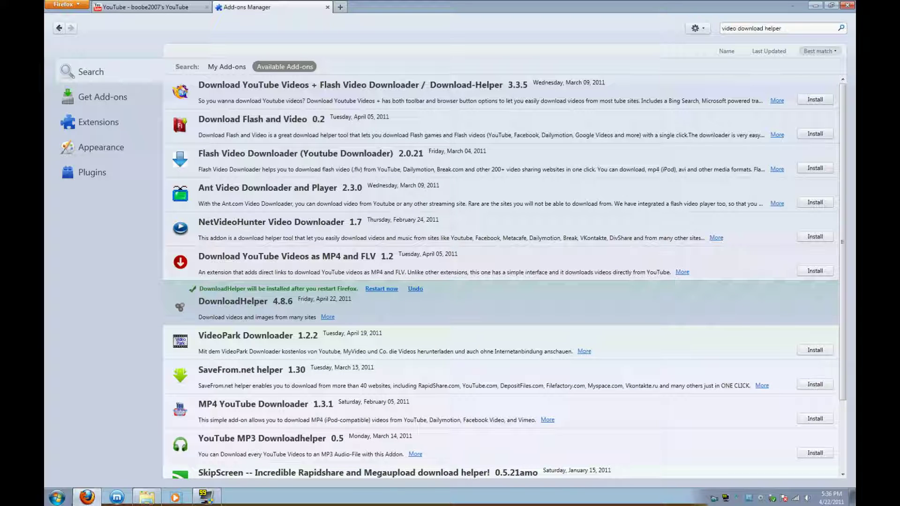
click(382, 288)
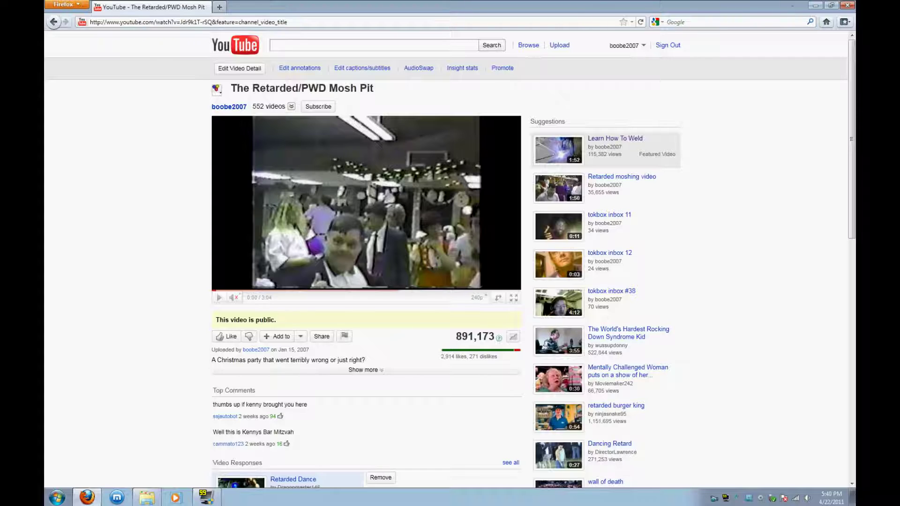
Choose Download from the DownloadHelper menu beside the mosh pit video title
click(217, 90)
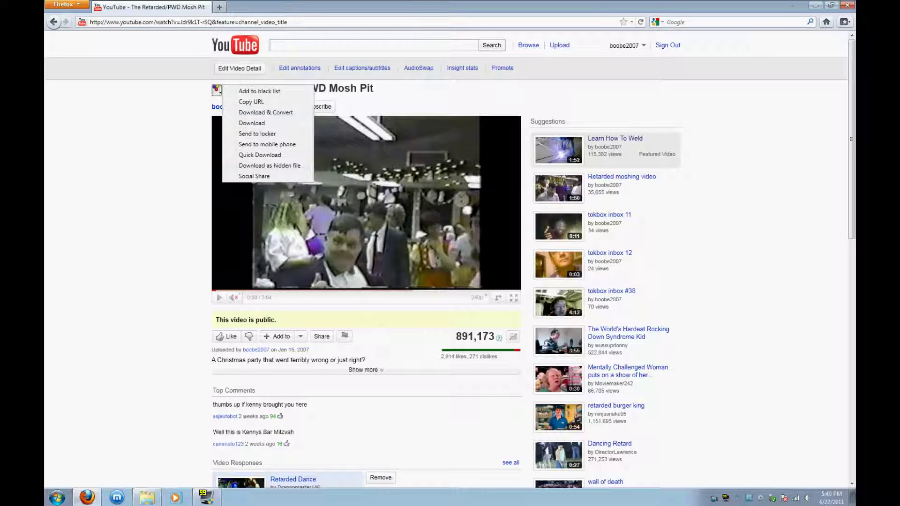
click(259, 155)
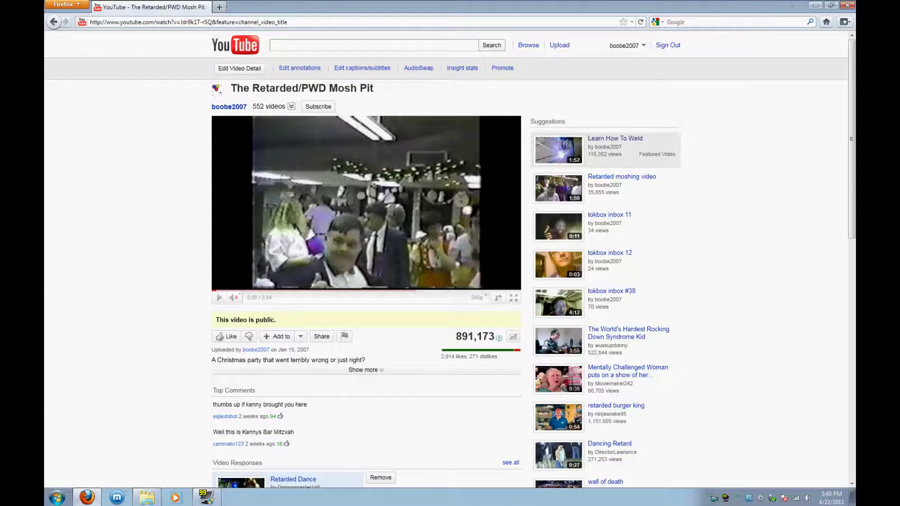
click(215, 88)
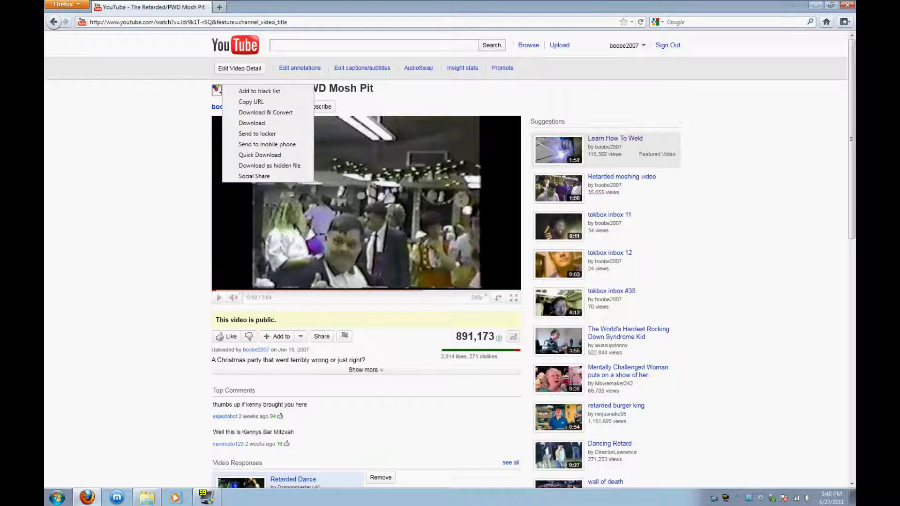
key(Escape)
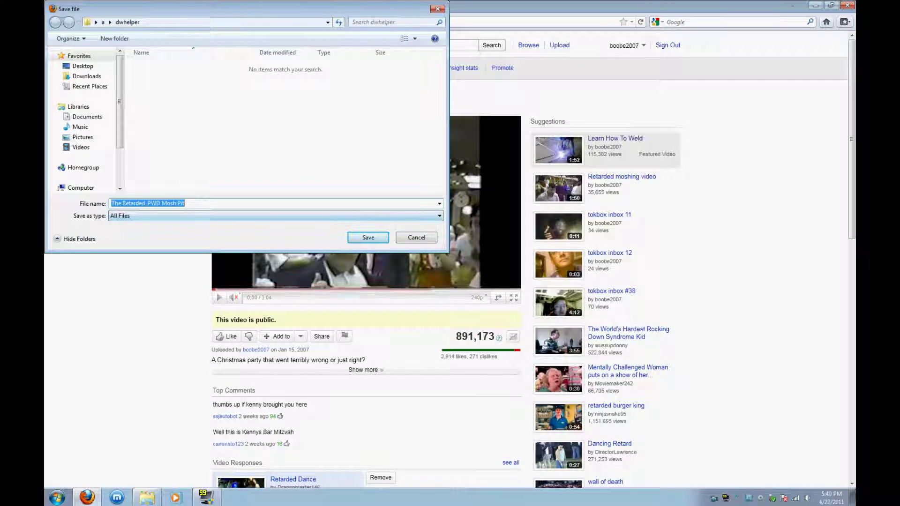
Keep the All Files type and the suggested file name, and save the video to dwhelper
click(274, 217)
click(274, 225)
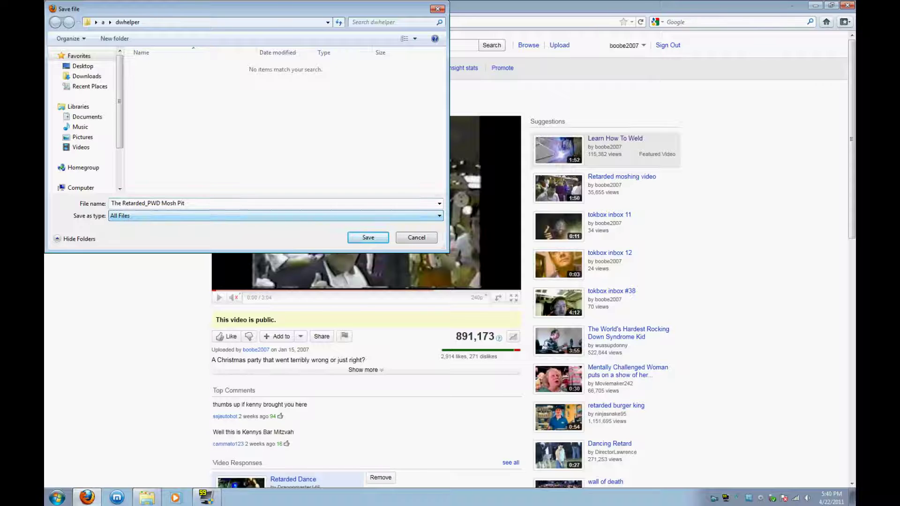
click(148, 203)
key(End)
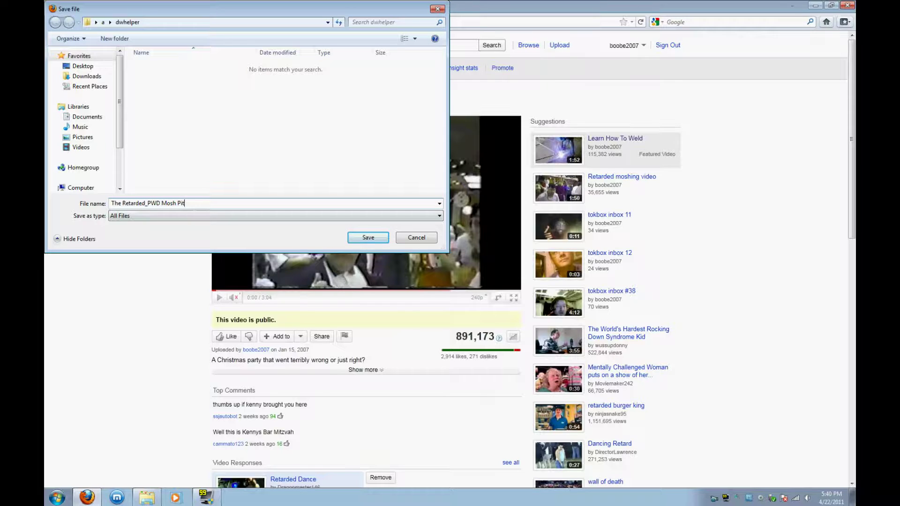
click(417, 238)
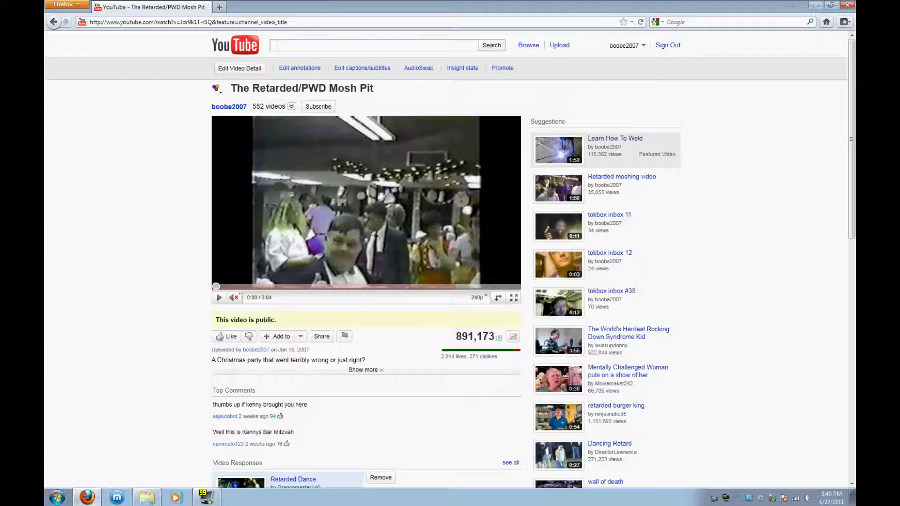